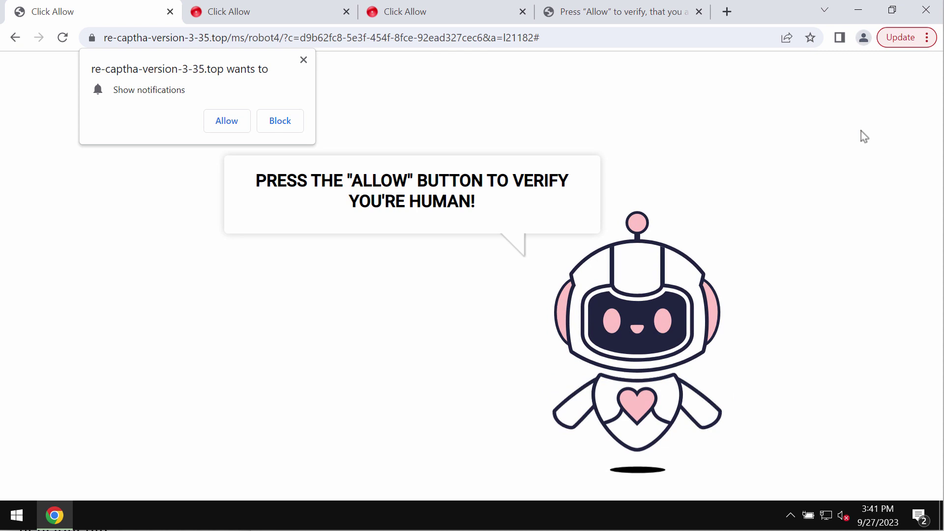
# Step: Allow the captcha site's notifications, then go to Chrome's Site settings > Notifications list
pyautogui.click(235, 126)
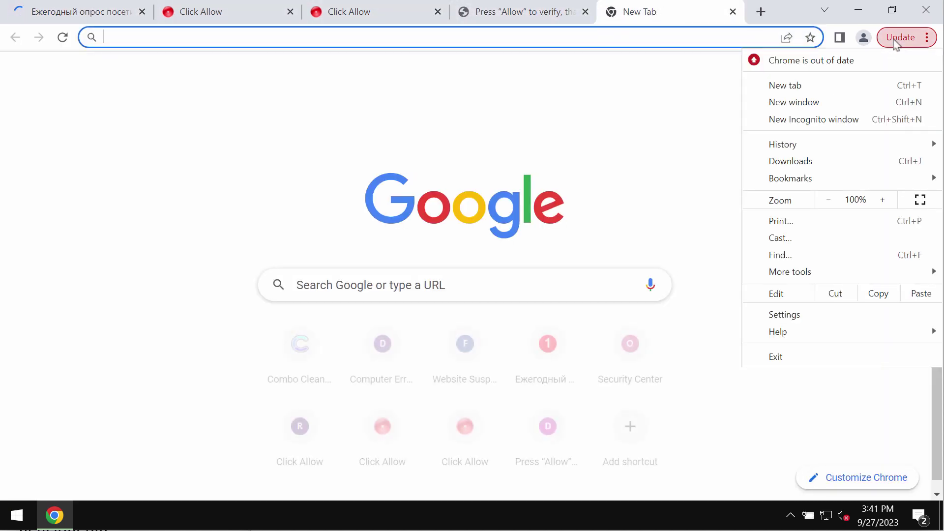
pyautogui.click(824, 314)
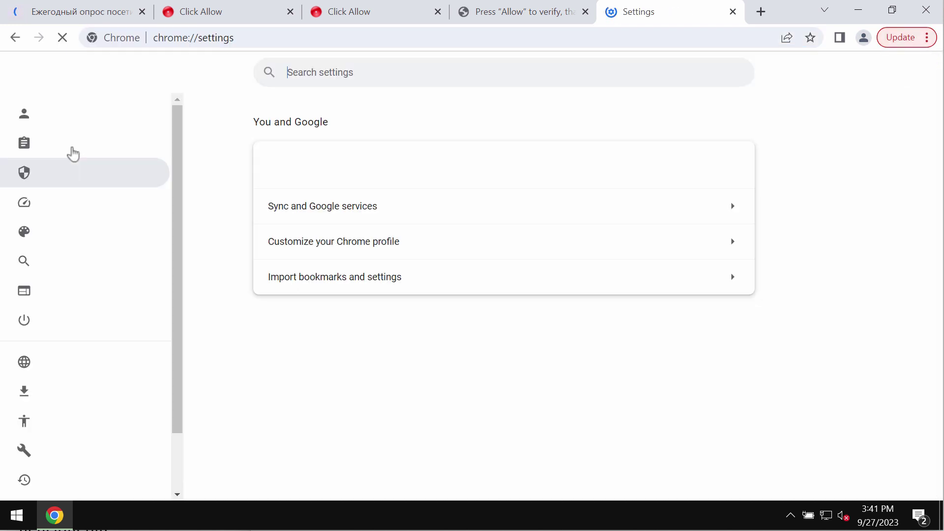
pyautogui.click(93, 175)
pyautogui.scroll(-4, 469, 403)
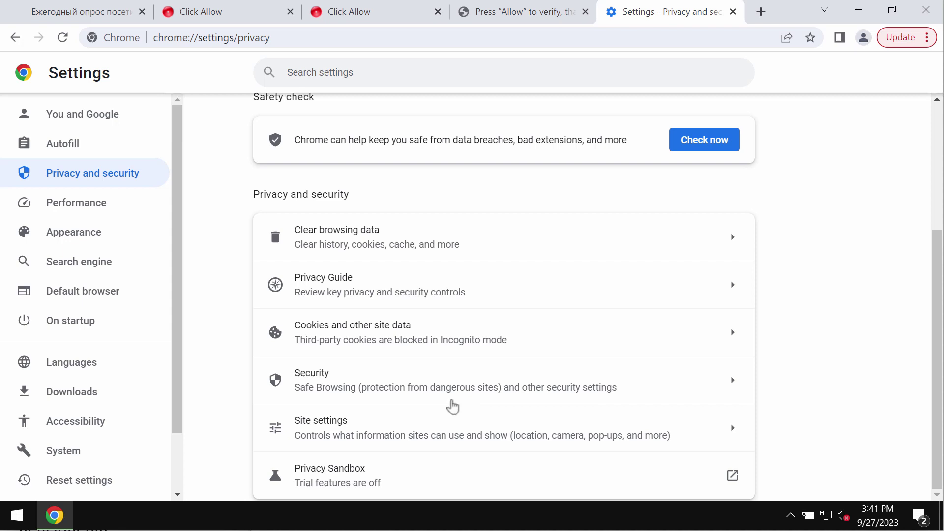
pyautogui.click(416, 434)
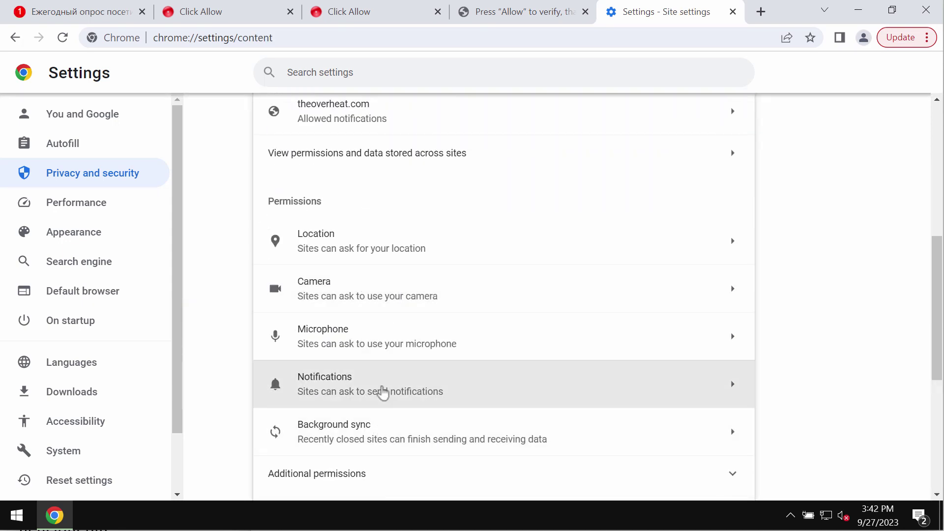
pyautogui.click(382, 390)
pyautogui.scroll(-8, 600, 229)
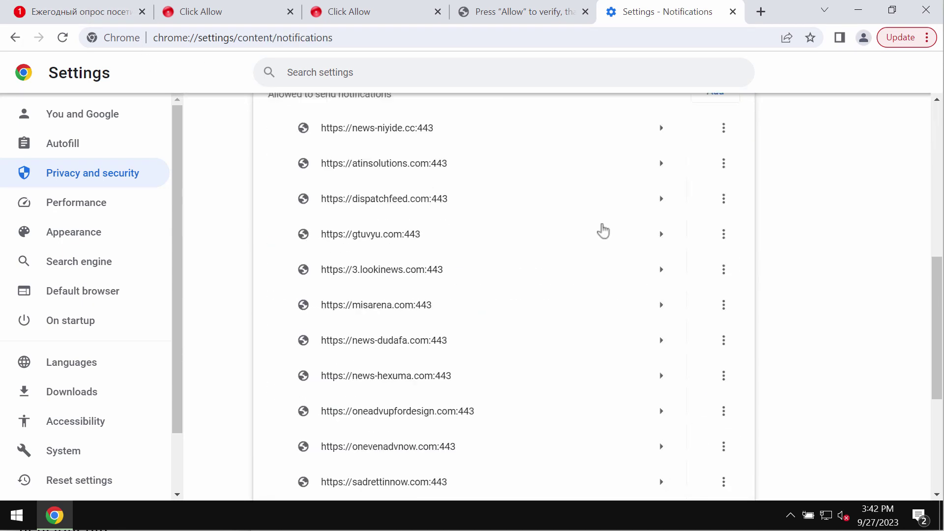
pyautogui.scroll(-2, 671, 234)
pyautogui.scroll(3, 677, 238)
pyautogui.scroll(1, 721, 266)
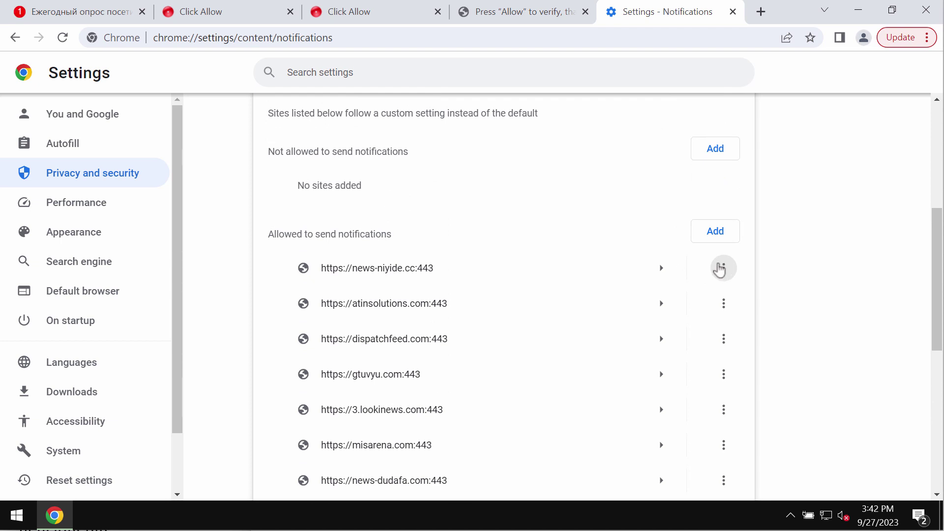
# Step: Remove news-niyide.cc, dispatchfeed.com, gtuvyu.com and atinsolutions.com from allowed notification senders, keeping 3.lookinews.com
pyautogui.click(720, 270)
pyautogui.click(712, 318)
pyautogui.click(723, 303)
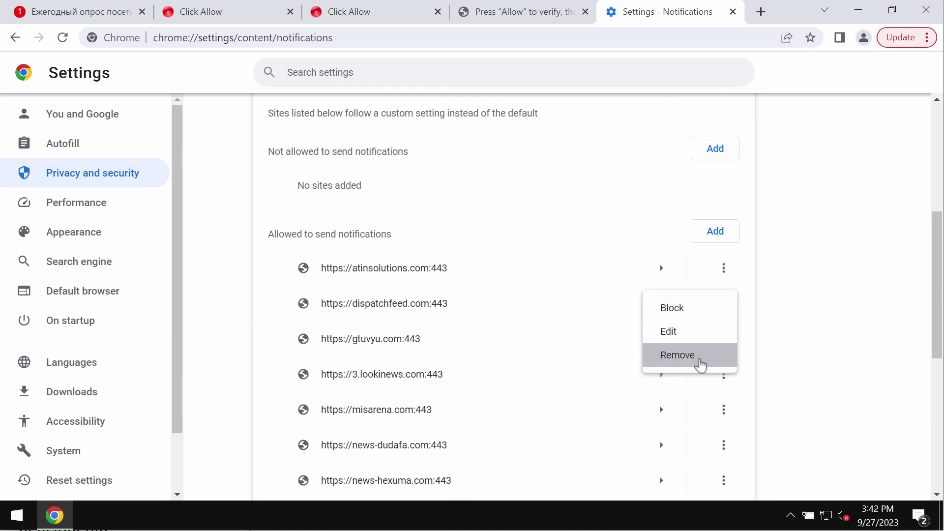
pyautogui.click(700, 361)
pyautogui.click(723, 303)
pyautogui.click(708, 353)
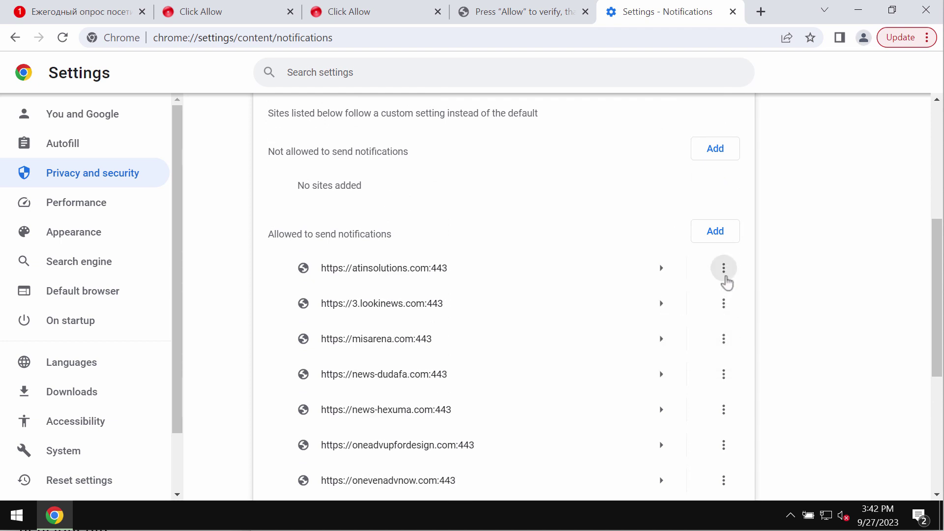
pyautogui.click(724, 277)
pyautogui.click(705, 322)
pyautogui.click(723, 268)
pyautogui.click(706, 318)
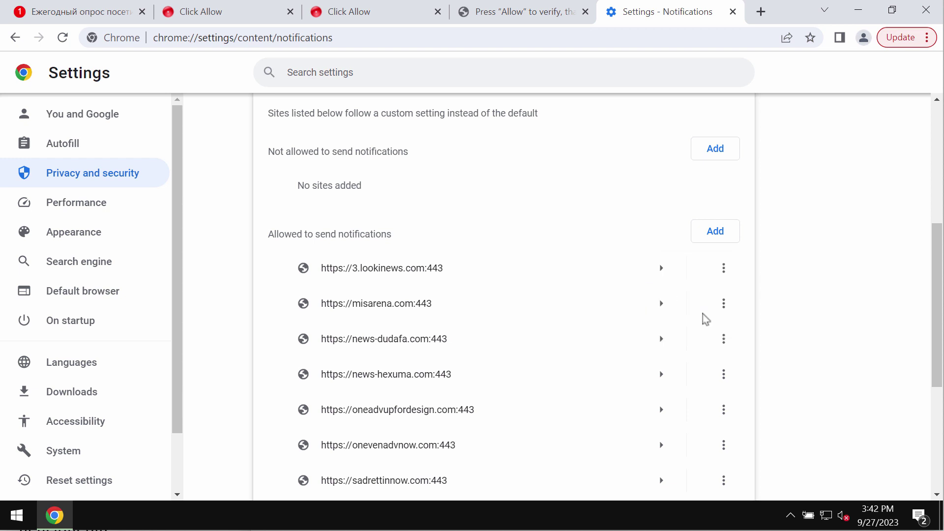
# Step: Load combocleaner.com in Chrome's address bar
pyautogui.click(525, 41)
pyautogui.write('c')
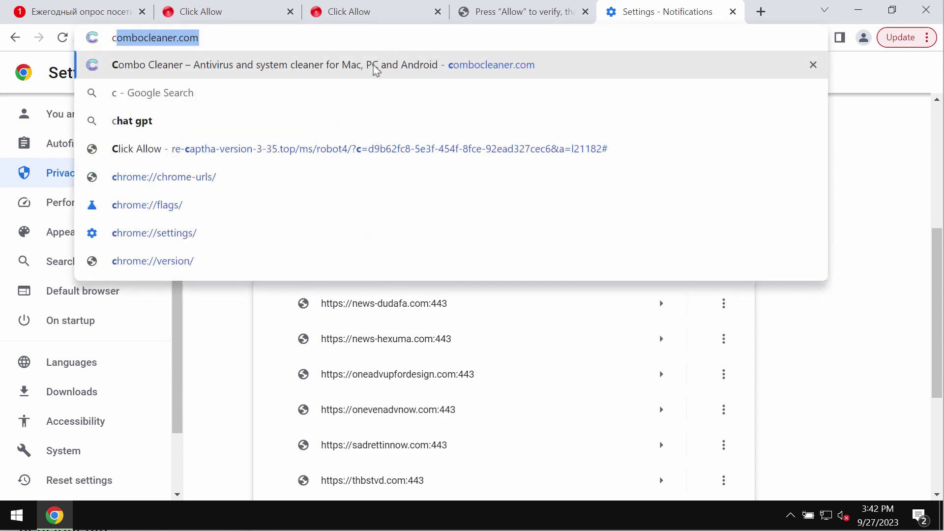
pyautogui.press('Return')
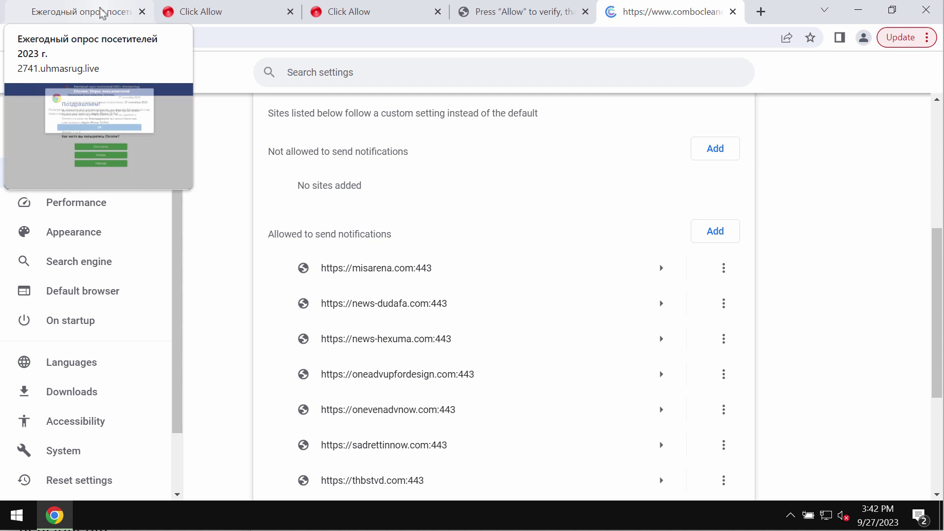
# Step: Close the Russian survey tab, minimize Chrome and launch Combo Cleaner from the desktop
pyautogui.click(142, 12)
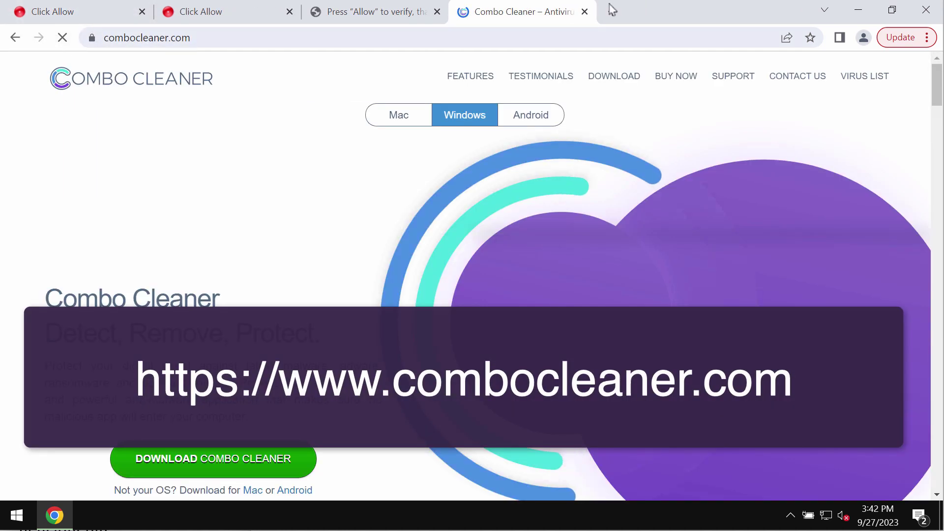
pyautogui.click(862, 9)
pyautogui.doubleClick(43, 278)
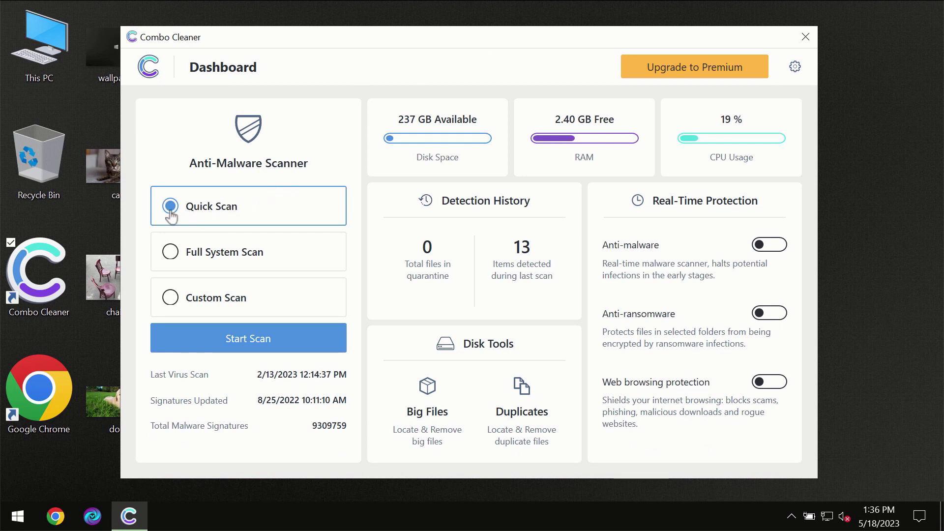
# Step: Start Combo Cleaner's Quick Scan and let it reach 3.53K items with one suspicious item
pyautogui.click(242, 345)
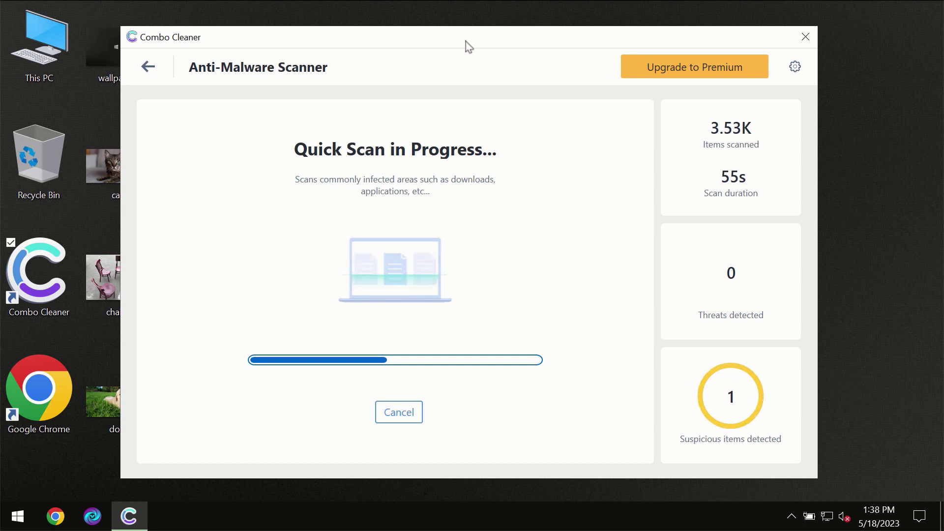
# Step: Look through Combo Cleaner's general and Anti-Ransomware settings, then return to the Dashboard
pyautogui.click(795, 67)
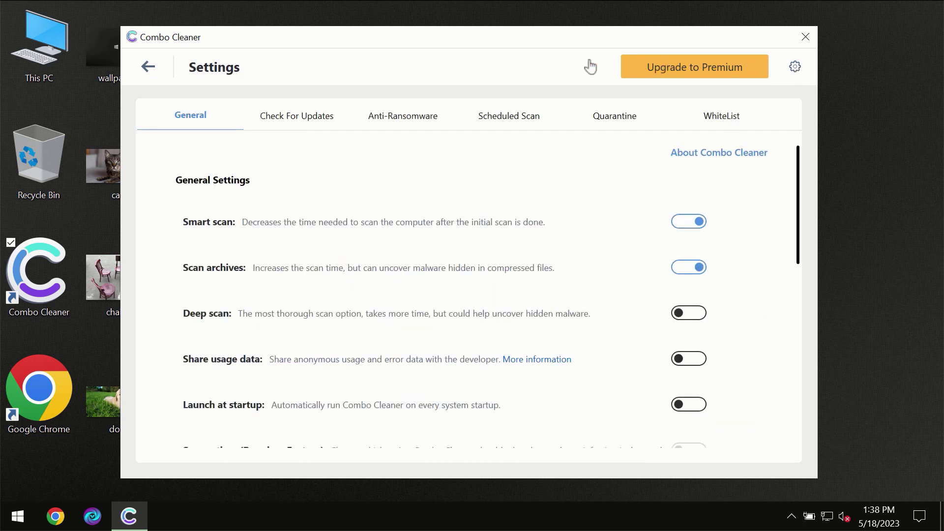
pyautogui.click(397, 118)
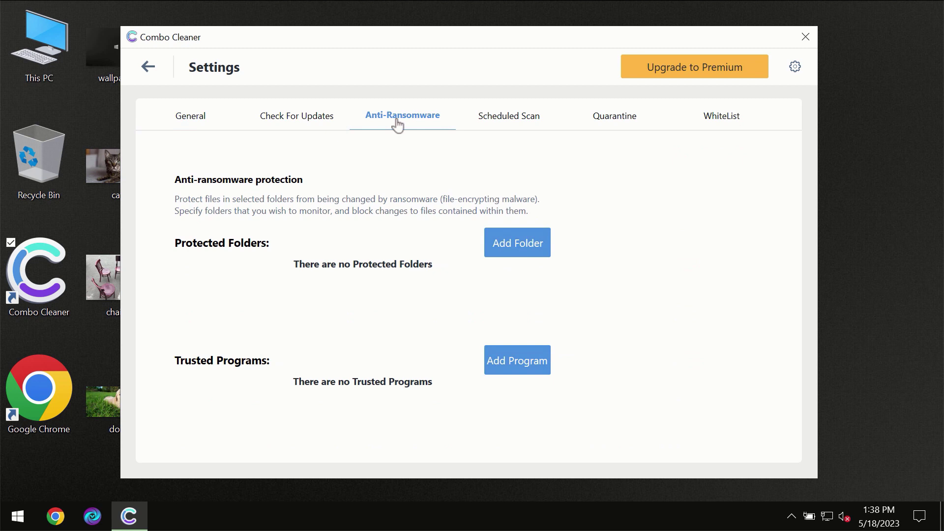
pyautogui.click(149, 69)
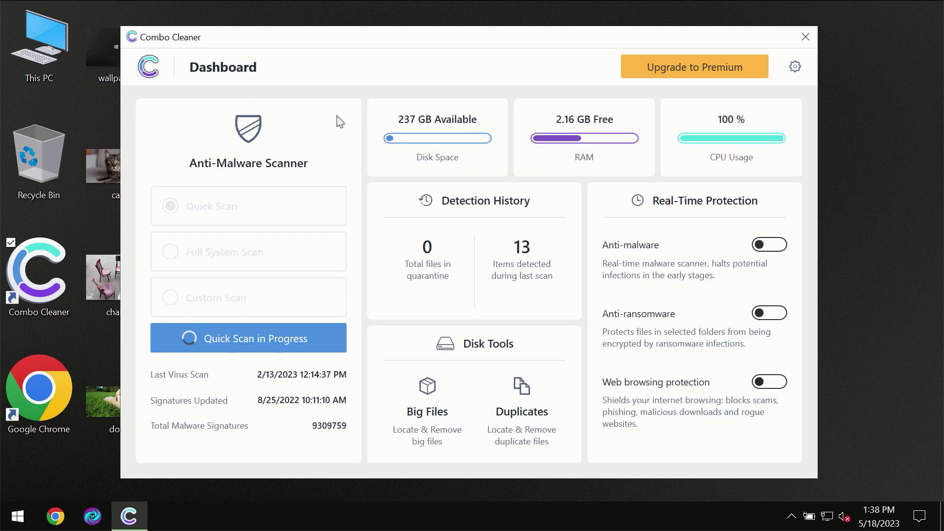
# Step: View the quick scan until it finishes flagging one spam ad item, then open Upgrade to Premium
pyautogui.click(271, 346)
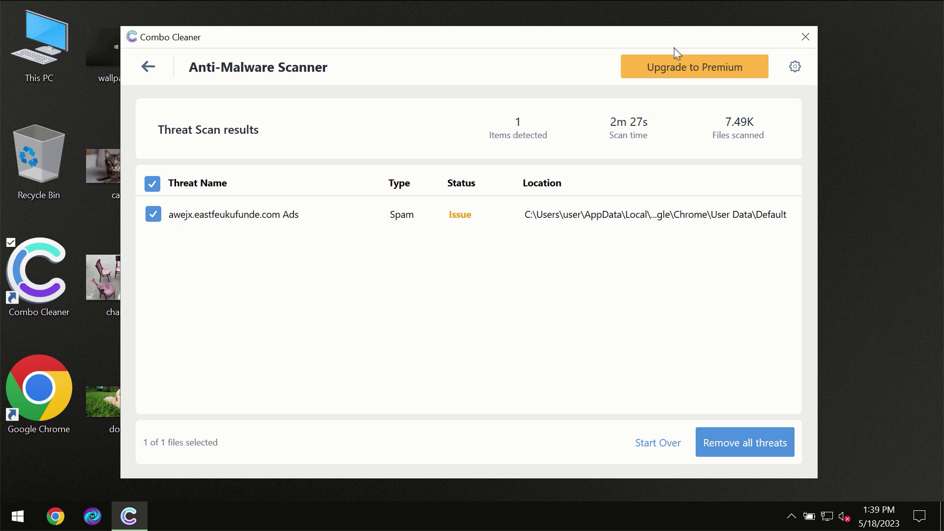
pyautogui.click(681, 72)
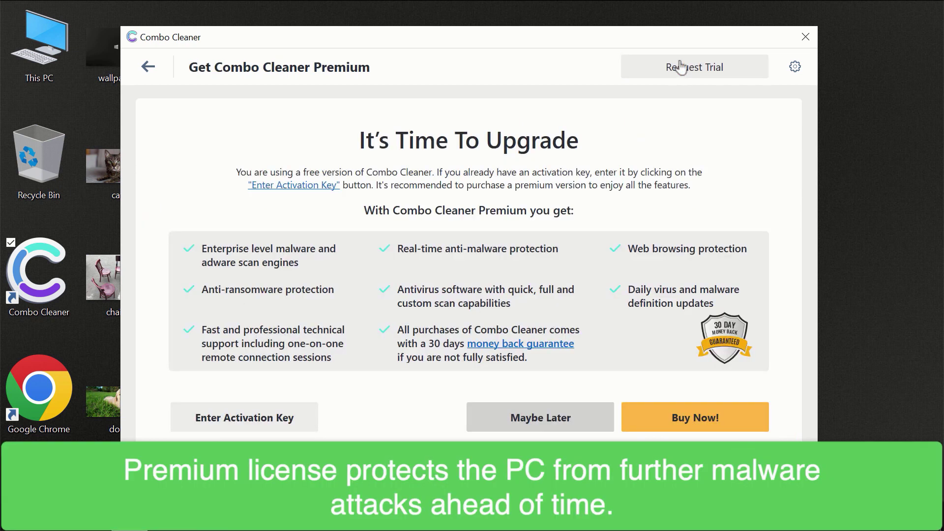